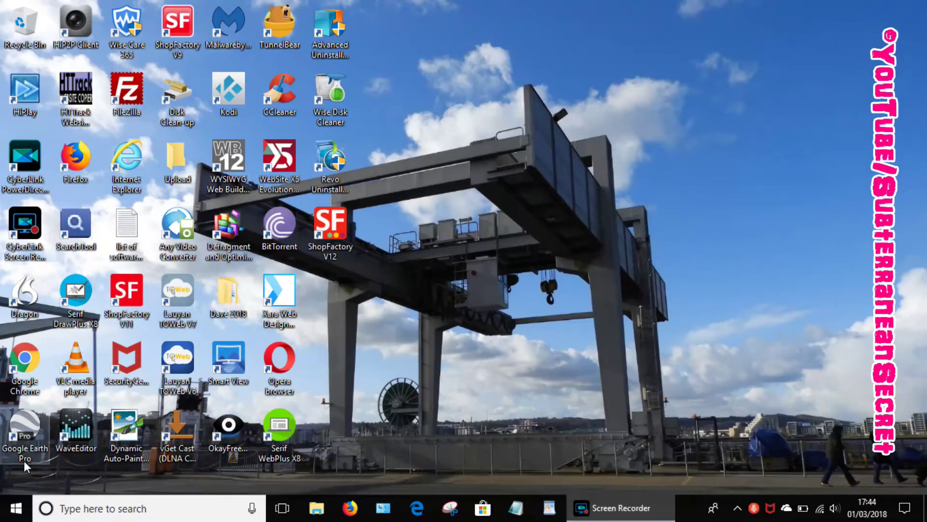
Launch Paint 3D from the Start menu app list, then close it
left_click(14, 513)
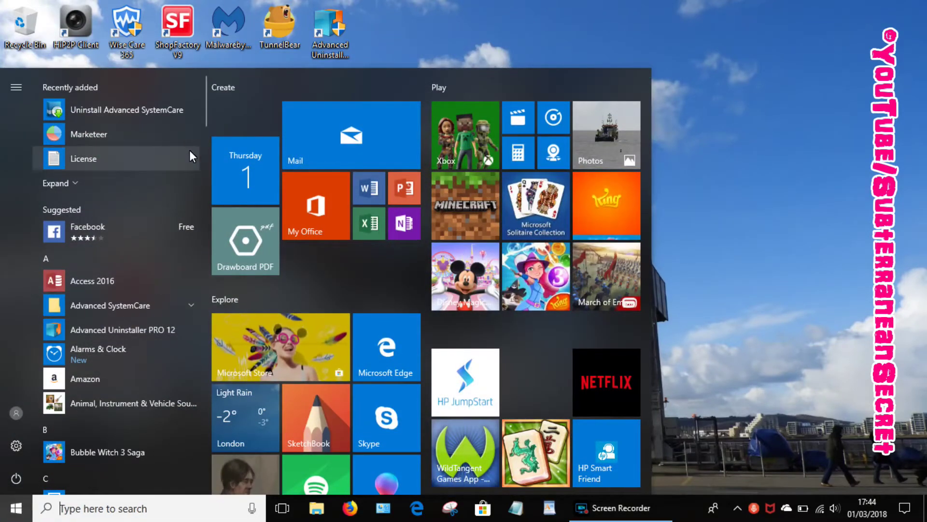
left_click_drag(205, 101, 241, 343)
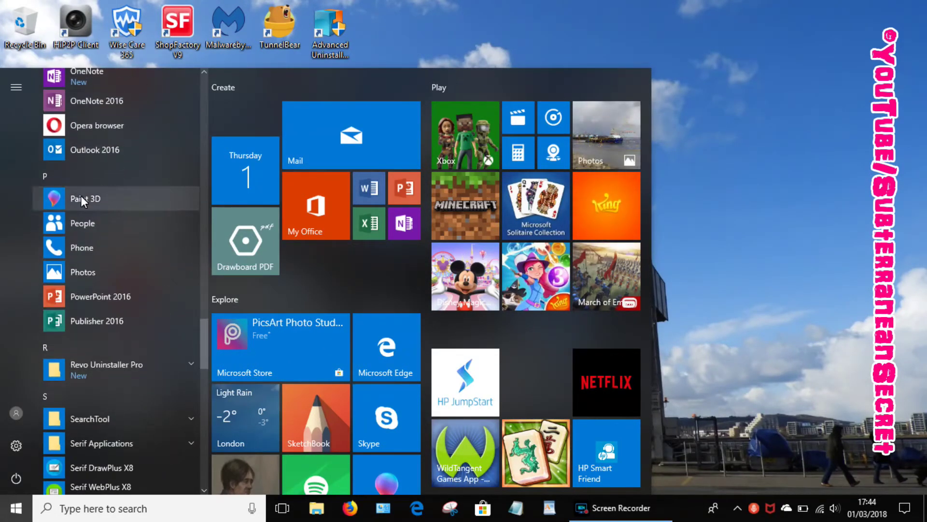
left_click(105, 202)
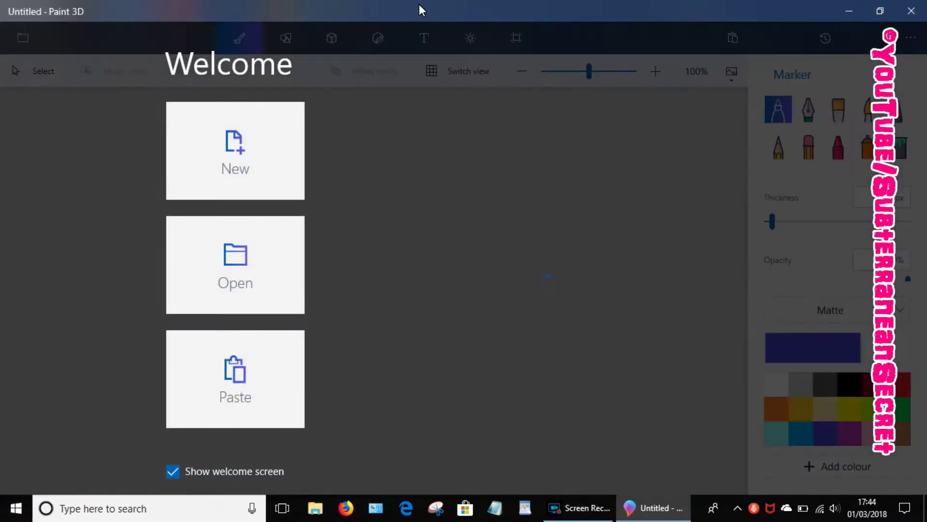
left_click(912, 11)
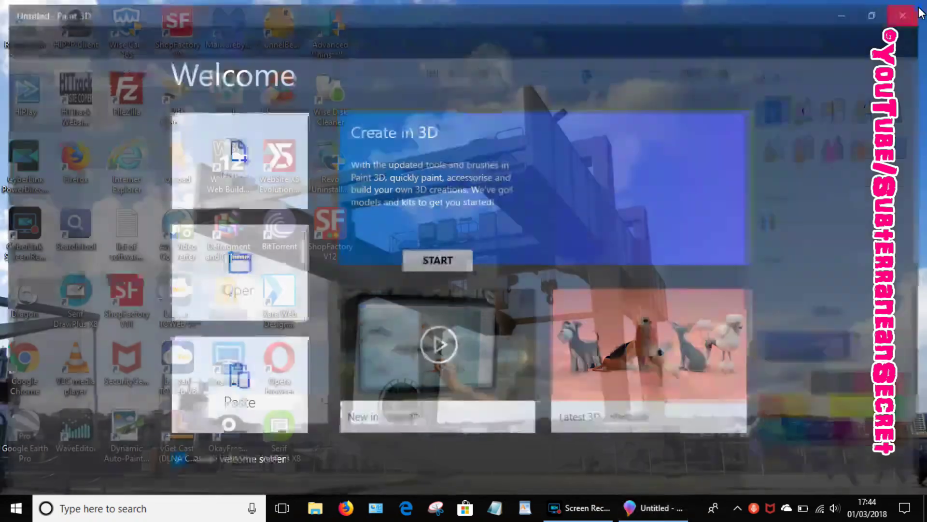
Pin Paint 3D to the taskbar from its Start menu entry
left_click(14, 509)
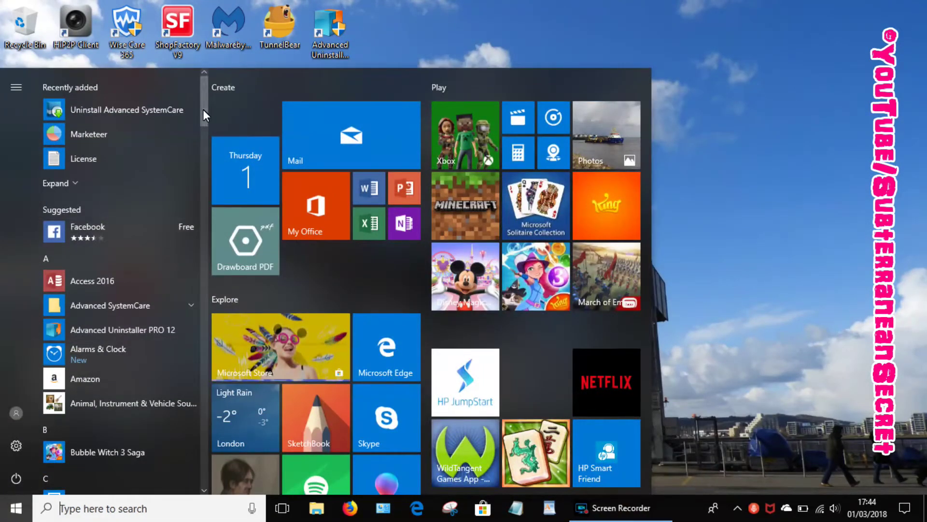
left_click_drag(202, 110, 215, 348)
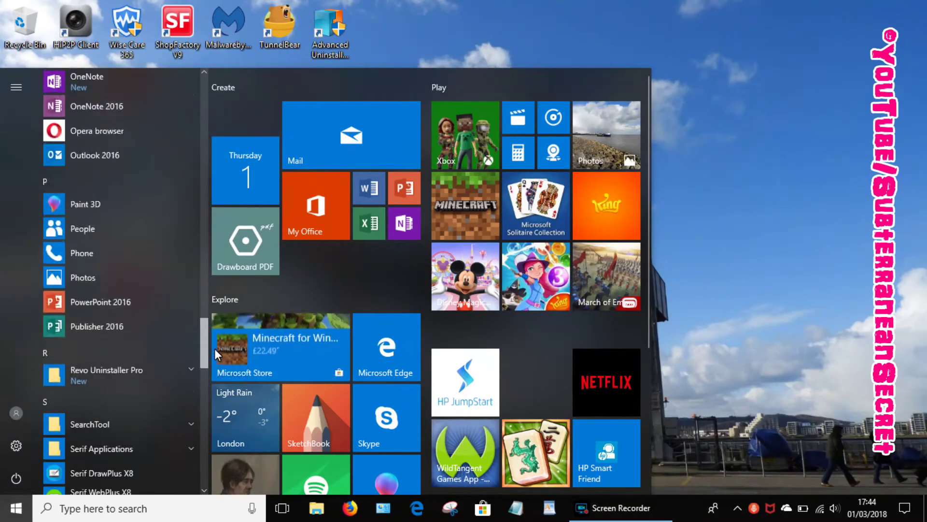
right_click(96, 203)
mouse_move(181, 241)
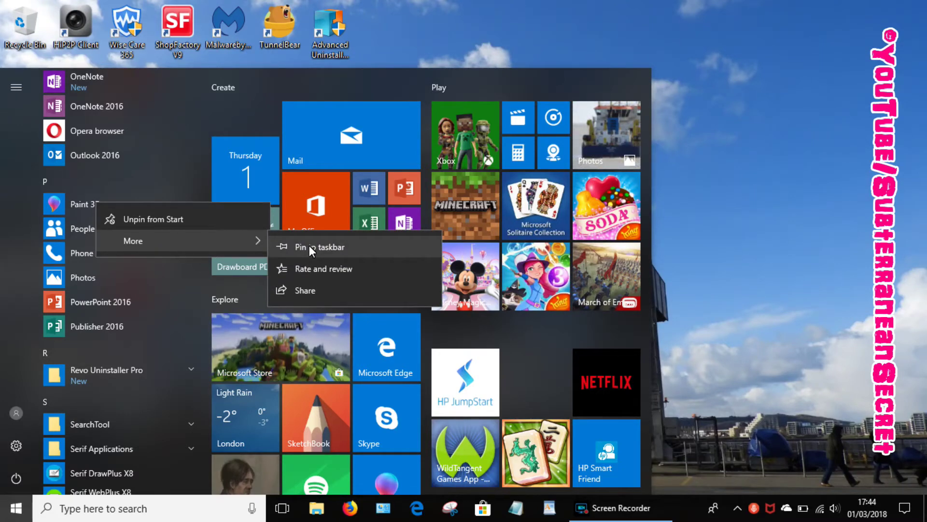
left_click(310, 245)
Test the new Paint 3D taskbar pin by launching the app, then close it
left_click(720, 377)
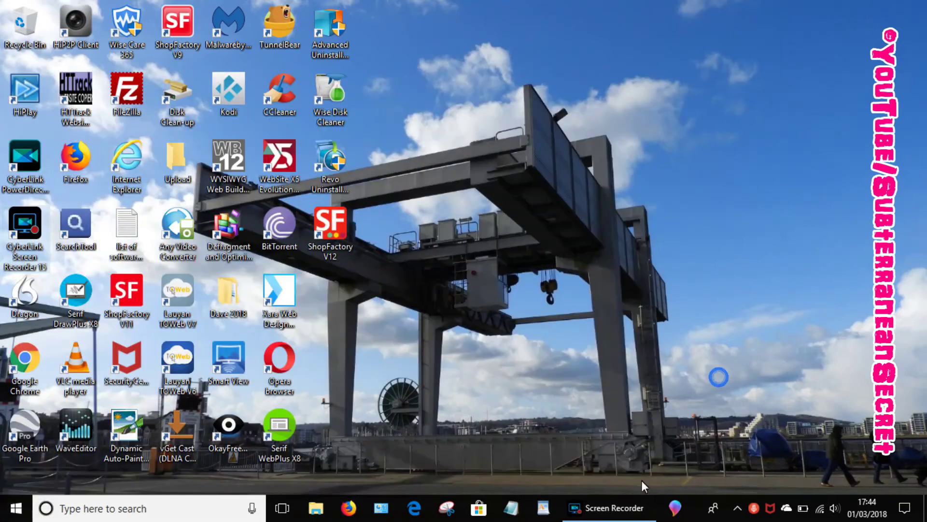
left_click(675, 509)
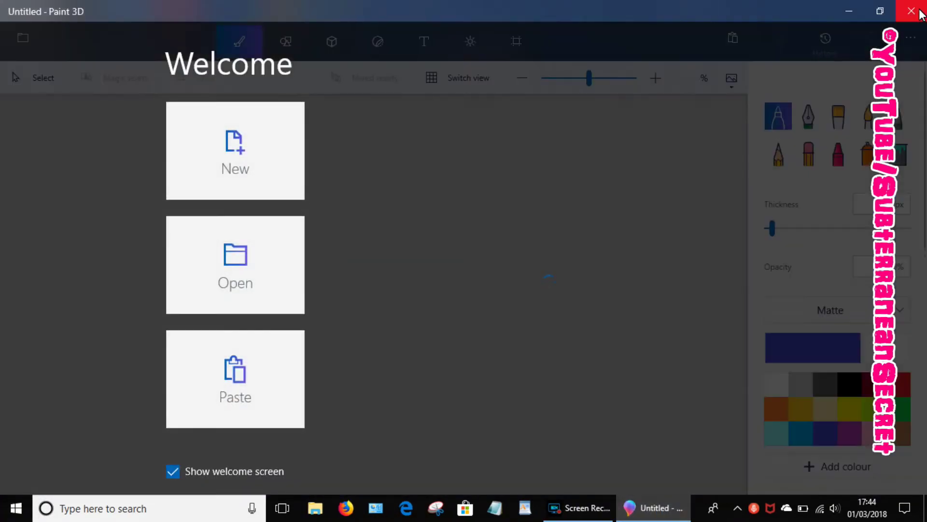
left_click(917, 16)
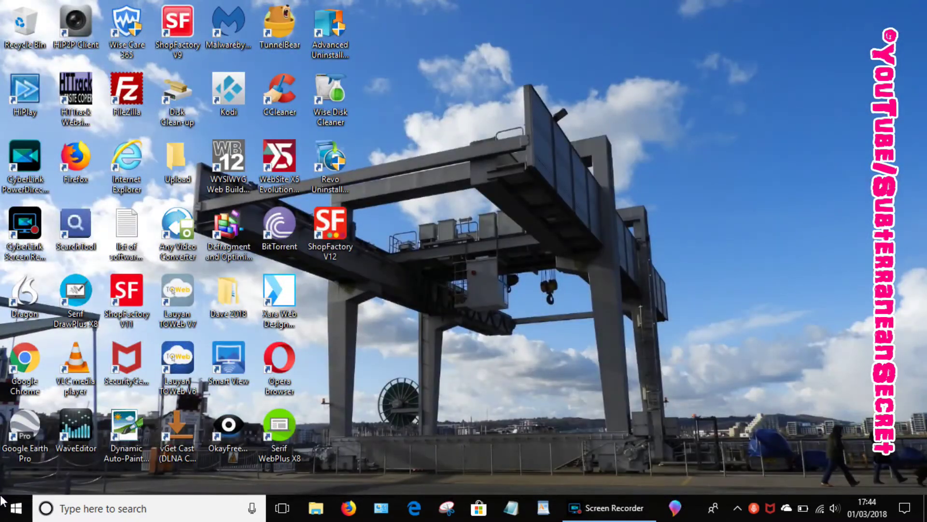
Drag the Paint 3D entry from the Start app list onto the desktop as a shortcut
left_click(15, 510)
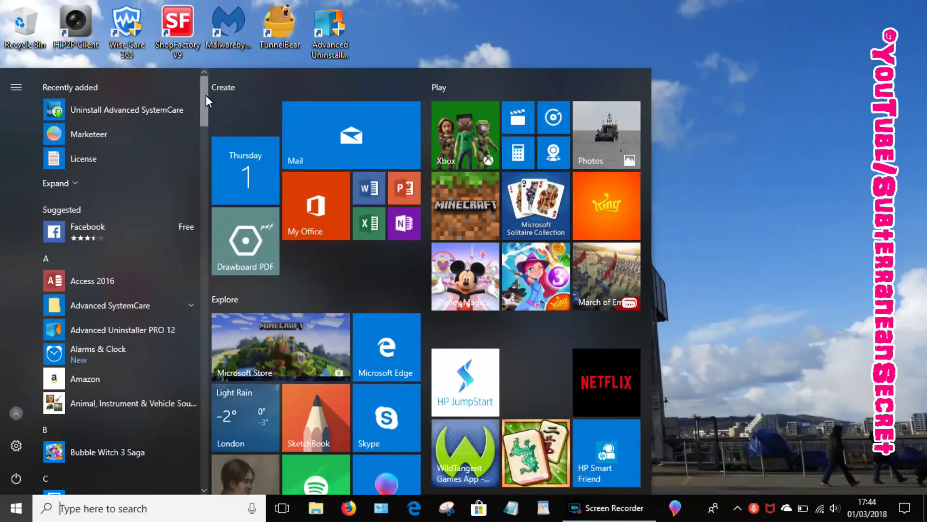
left_click_drag(206, 96, 215, 276)
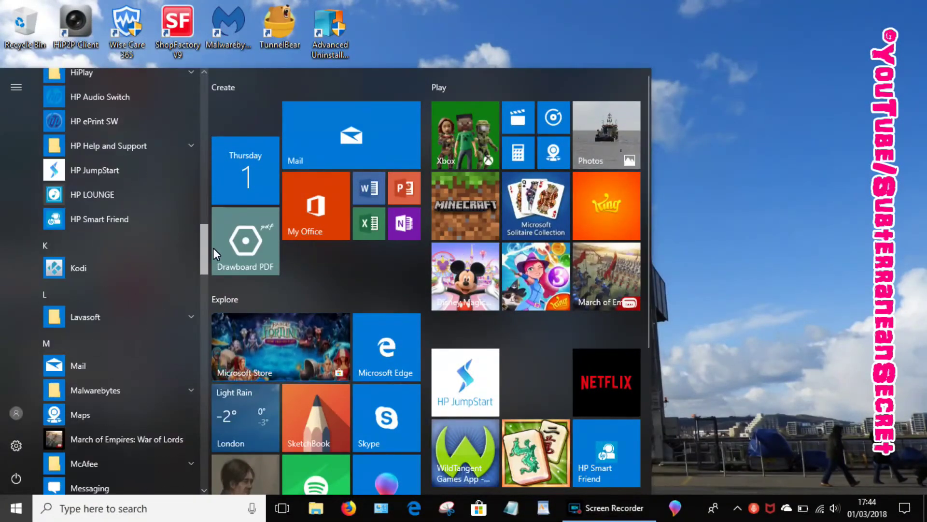
left_click_drag(215, 275, 218, 335)
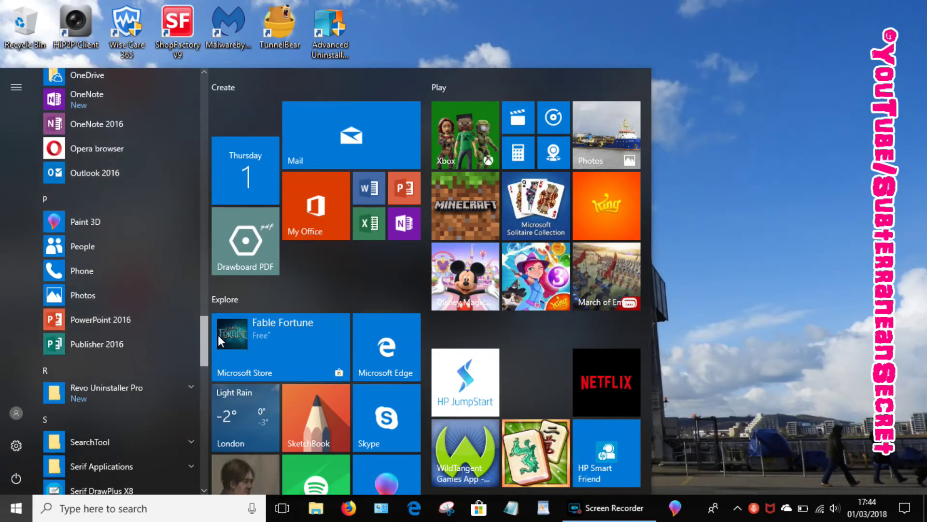
left_click(79, 222)
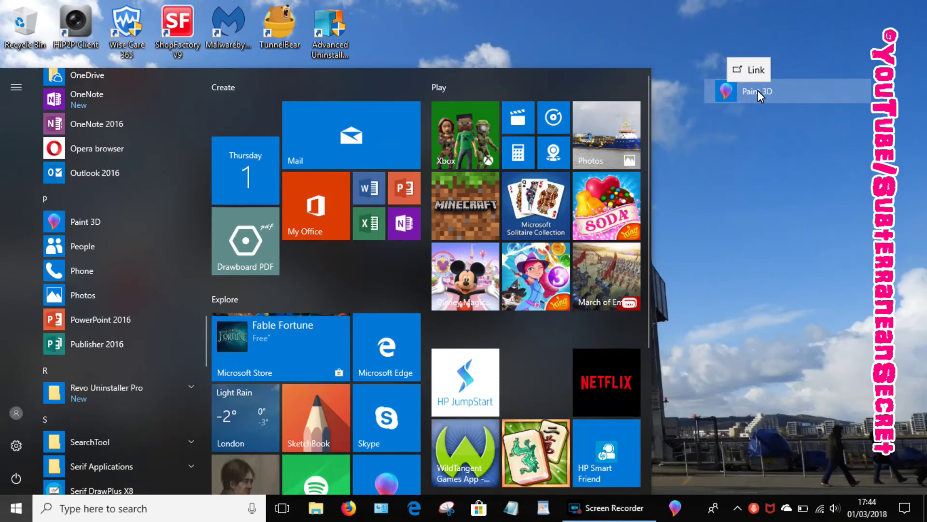
left_click_drag(232, 145, 761, 90)
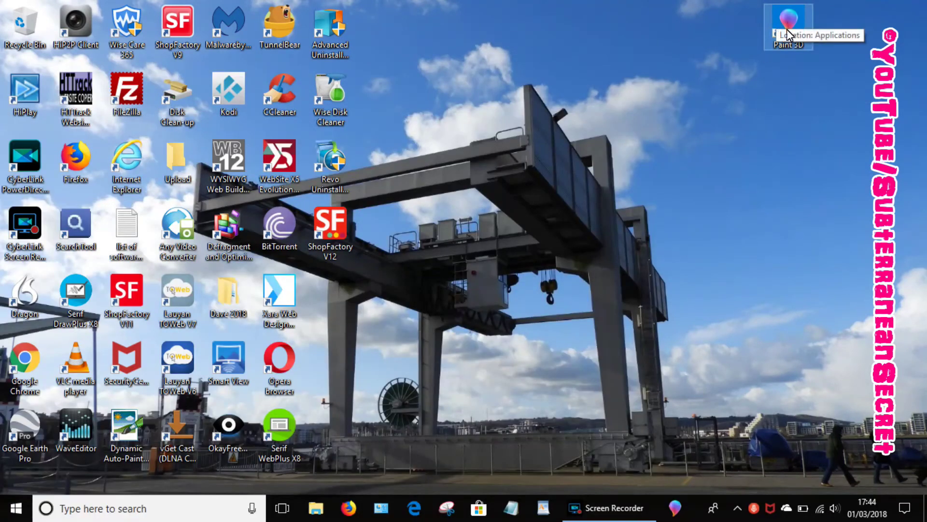
double_click(787, 24)
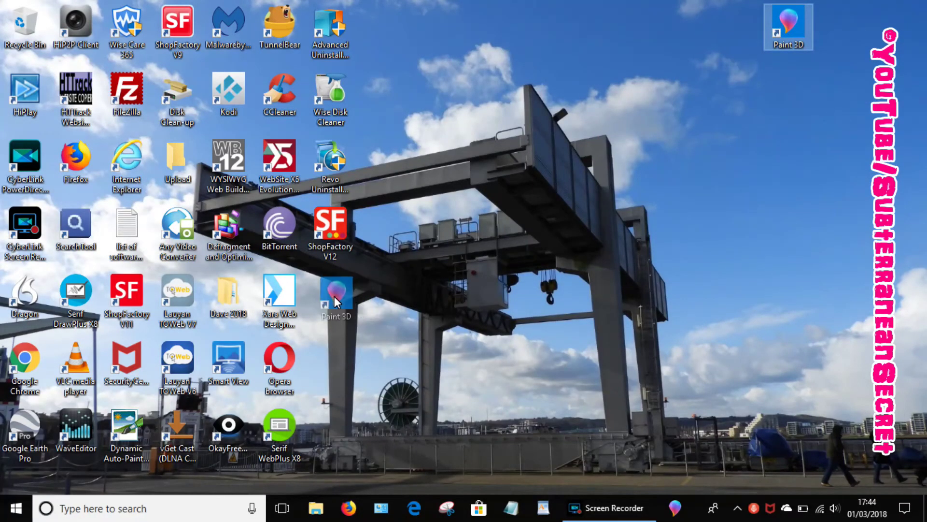